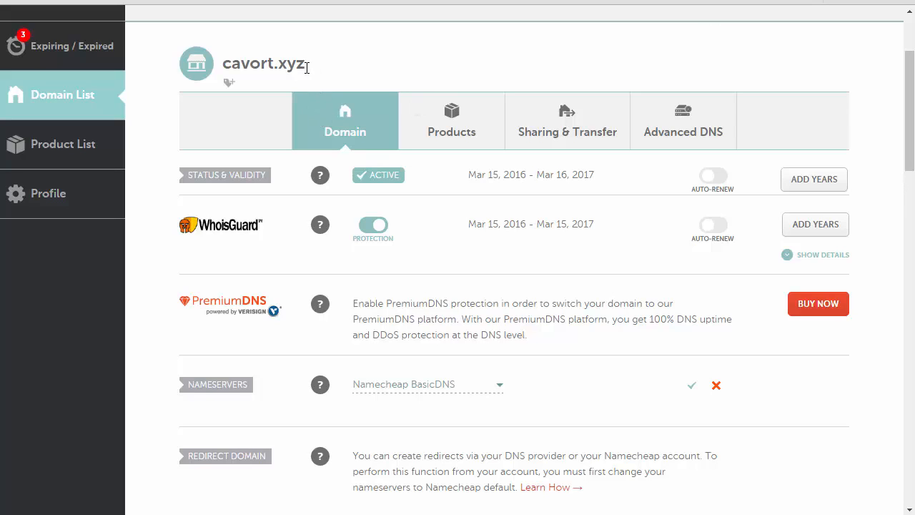
drag(306, 68, 222, 64)
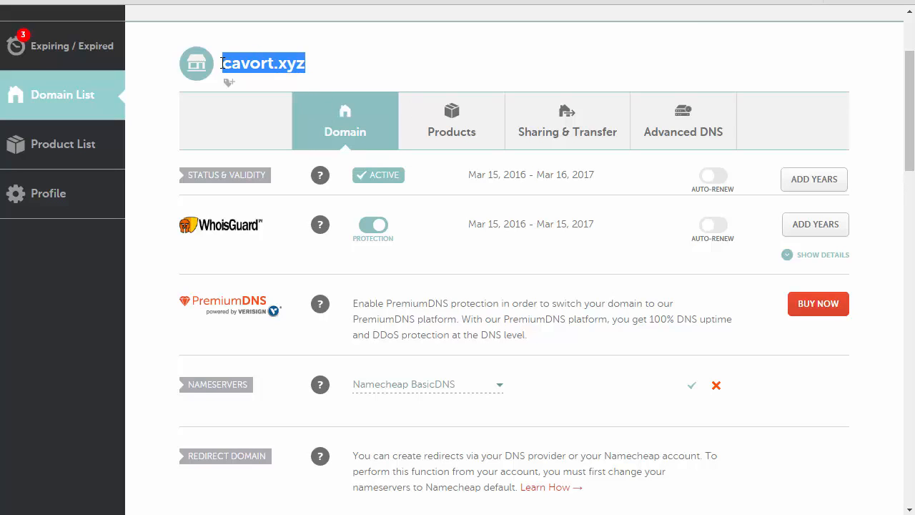
double_click(283, 66)
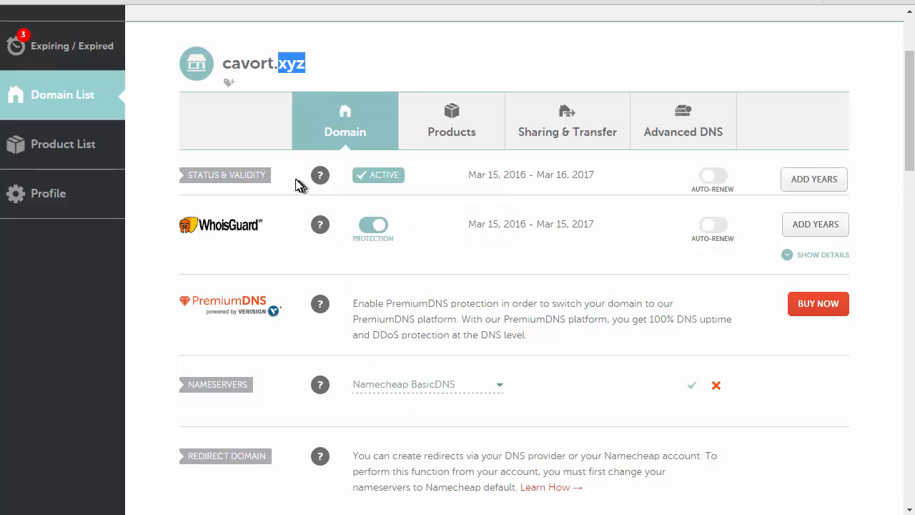
mouse_move(321, 306)
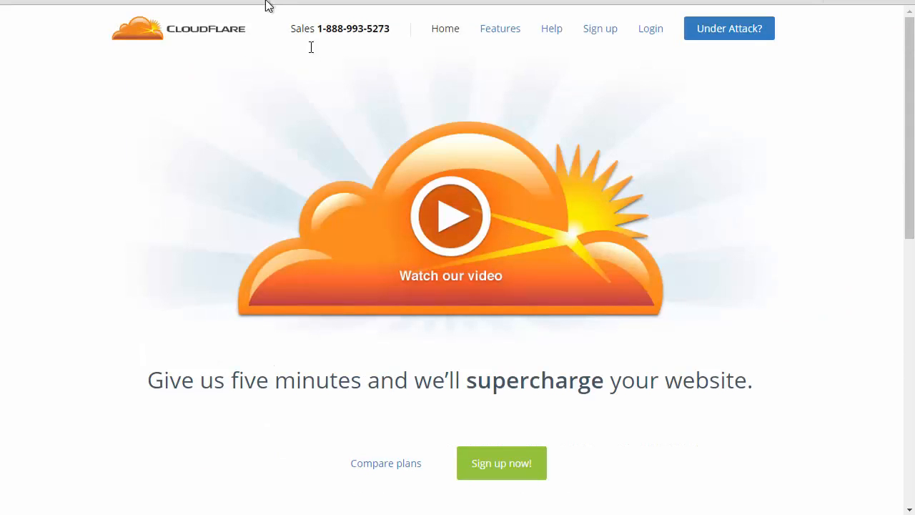
Start the CloudFlare sign-up, add the website cavort.xyz and scan its DNS records
click(513, 473)
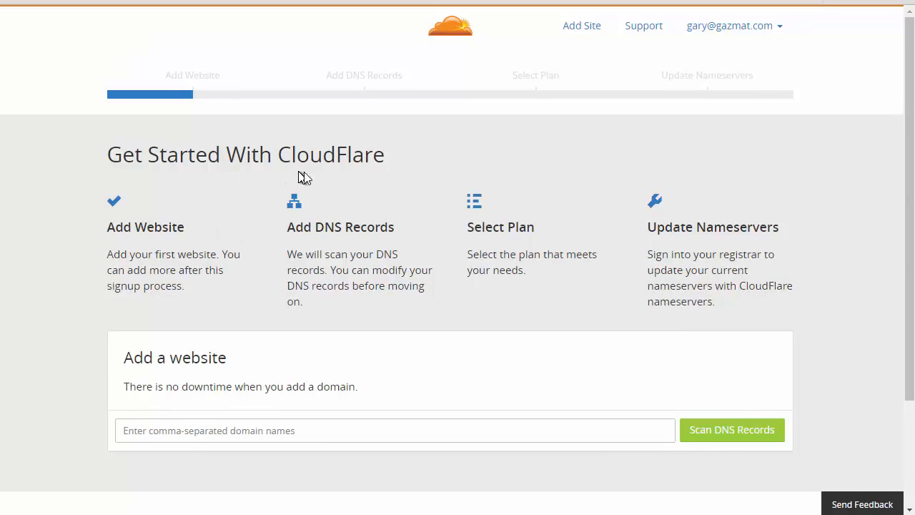
click(280, 428)
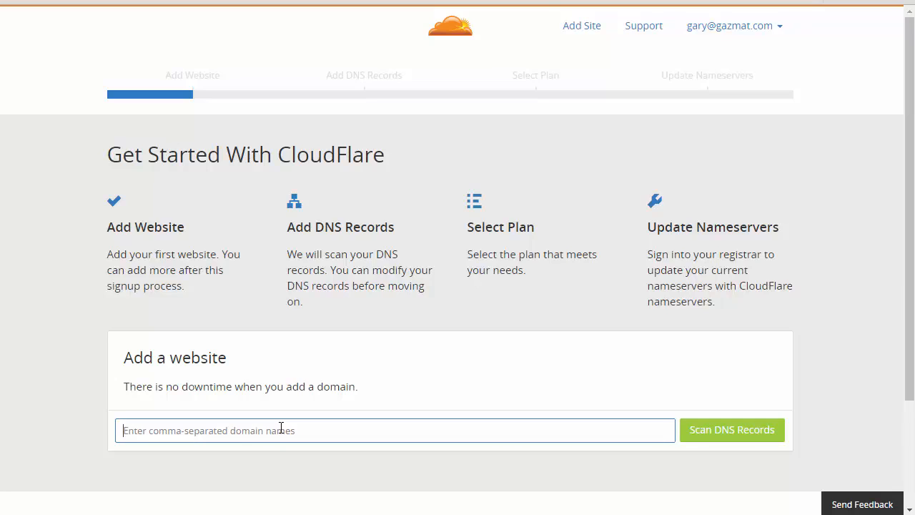
text(cav)
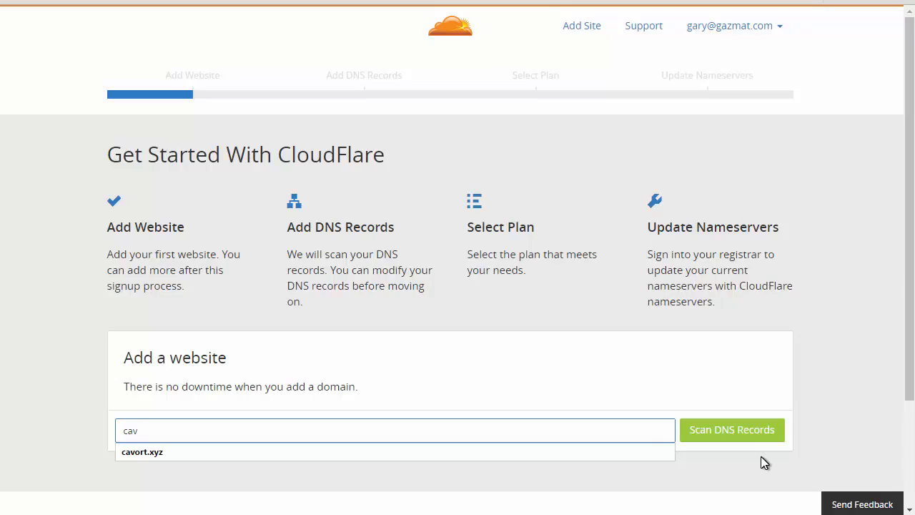
click(733, 430)
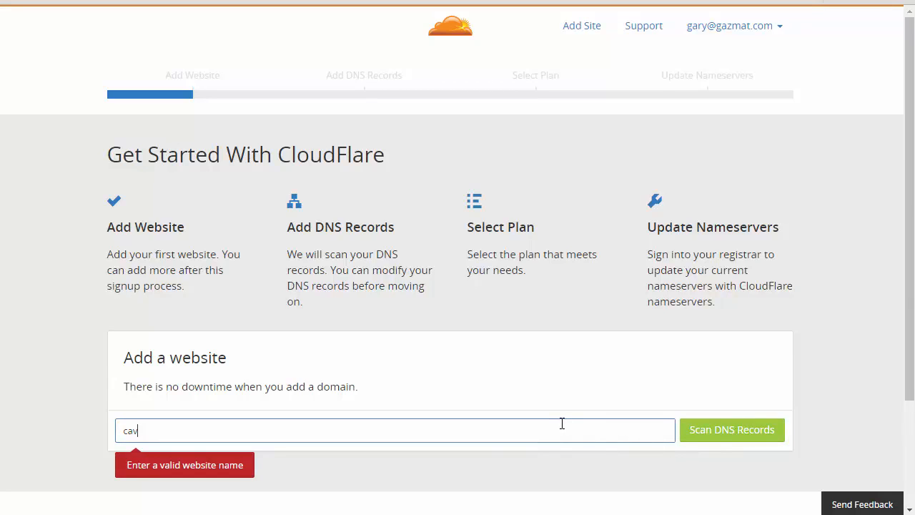
text(ort)
key(Down)
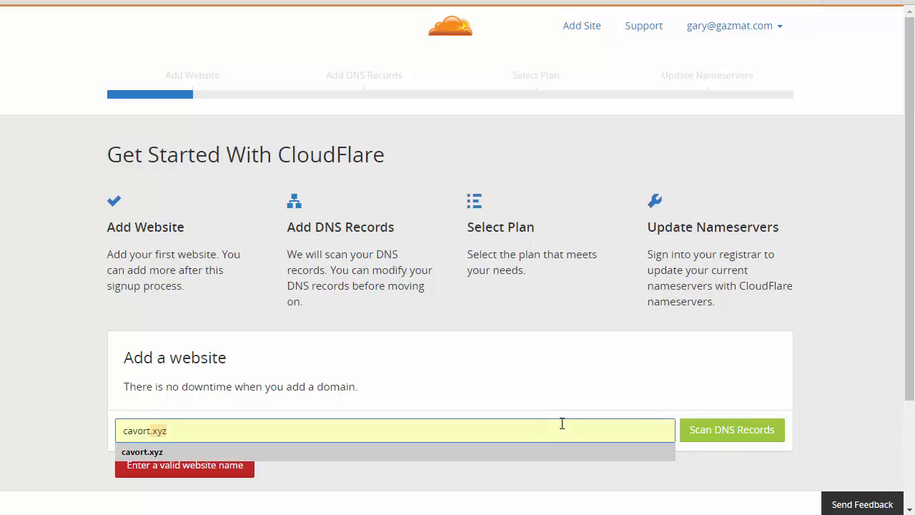
key(Return)
click(747, 443)
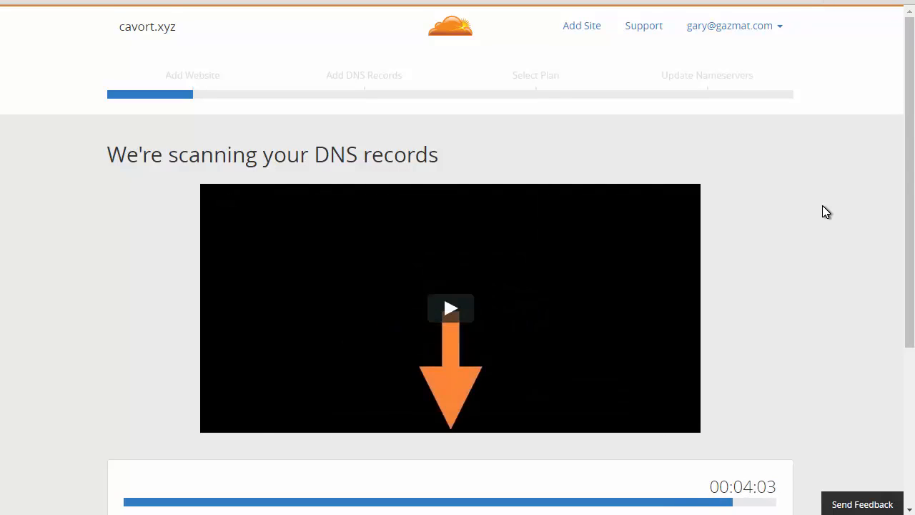
Continue past the DNS scan and review the records listed for cavort.xyz, including the www CNAME record
scroll(822, 211, down, 1)
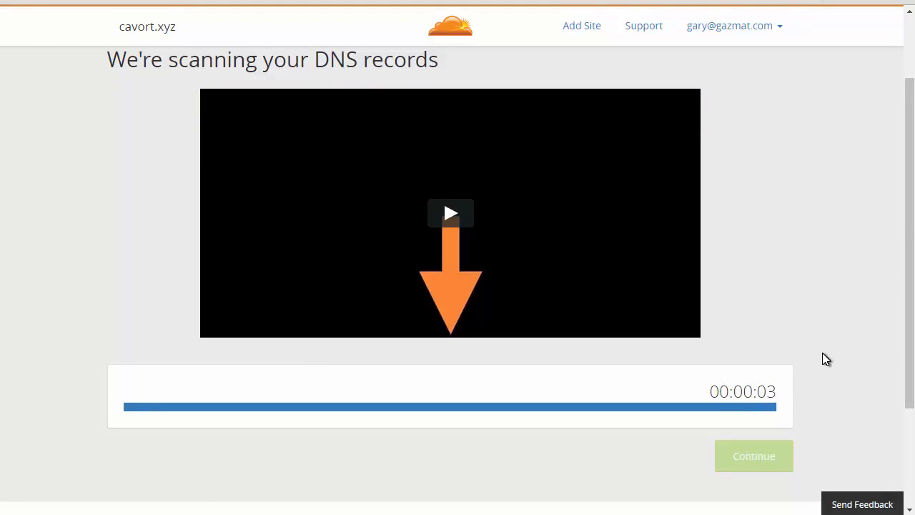
click(757, 453)
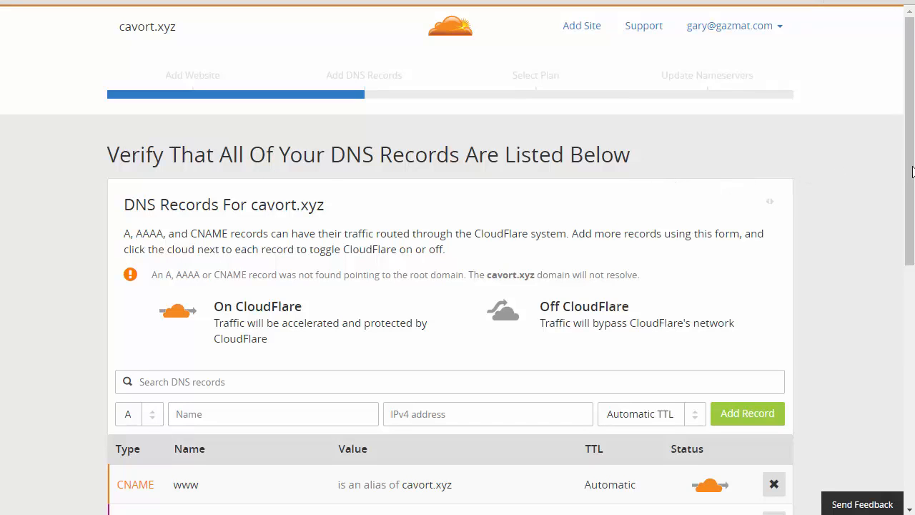
drag(909, 175, 910, 314)
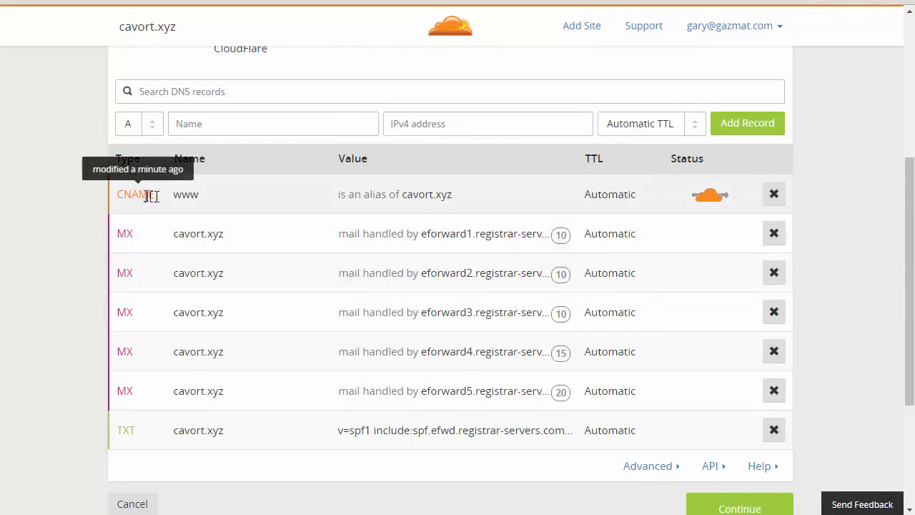
click(194, 195)
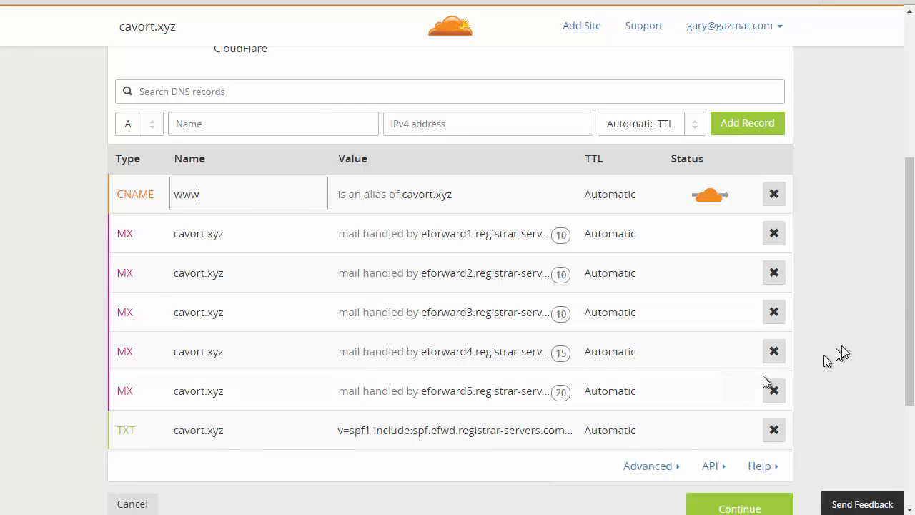
drag(908, 326, 909, 308)
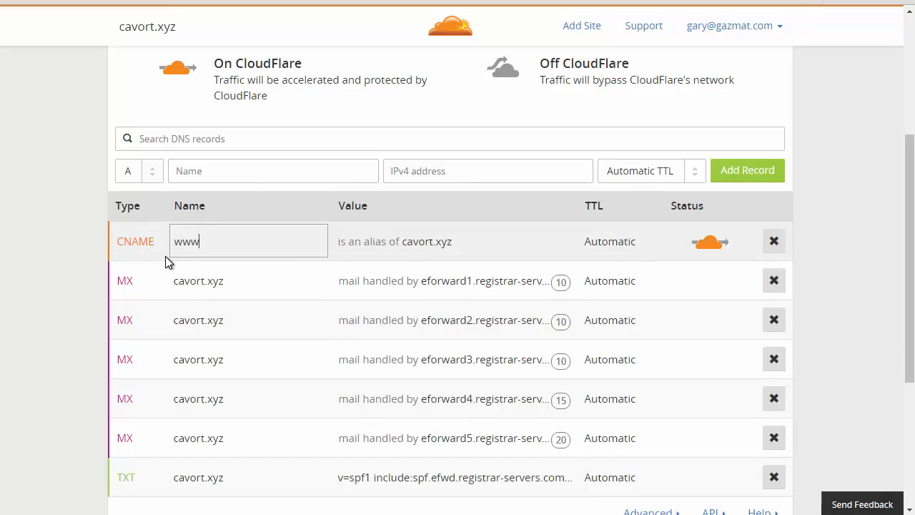
Add an A record named @ pointing to 64.124.56.198 with Automatic TTL
click(226, 177)
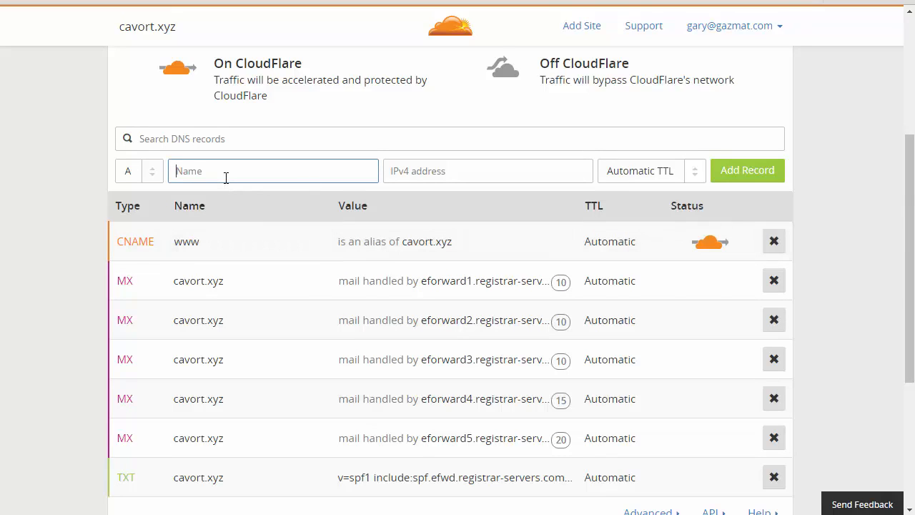
click(148, 178)
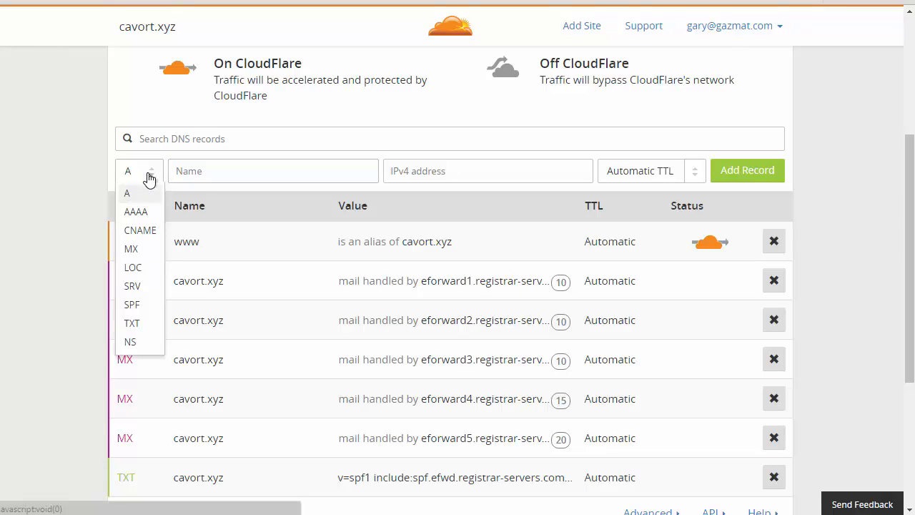
click(148, 179)
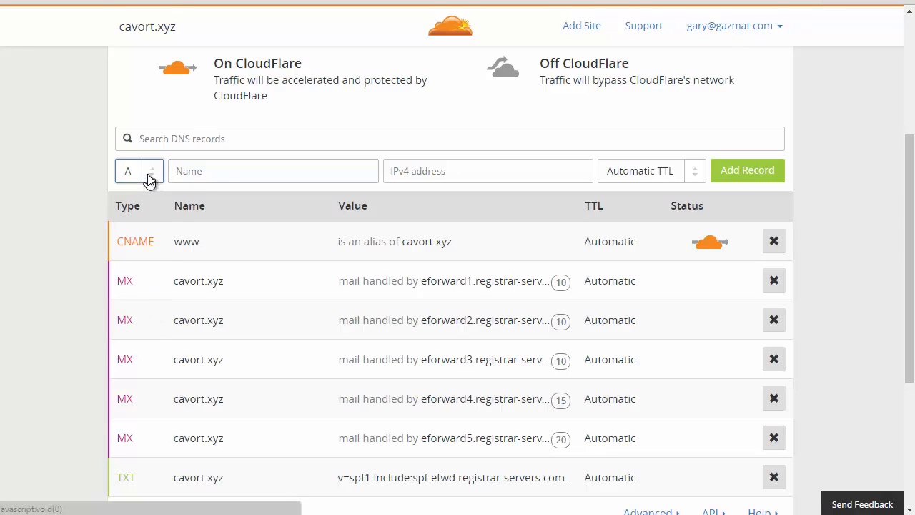
click(233, 171)
text(@)
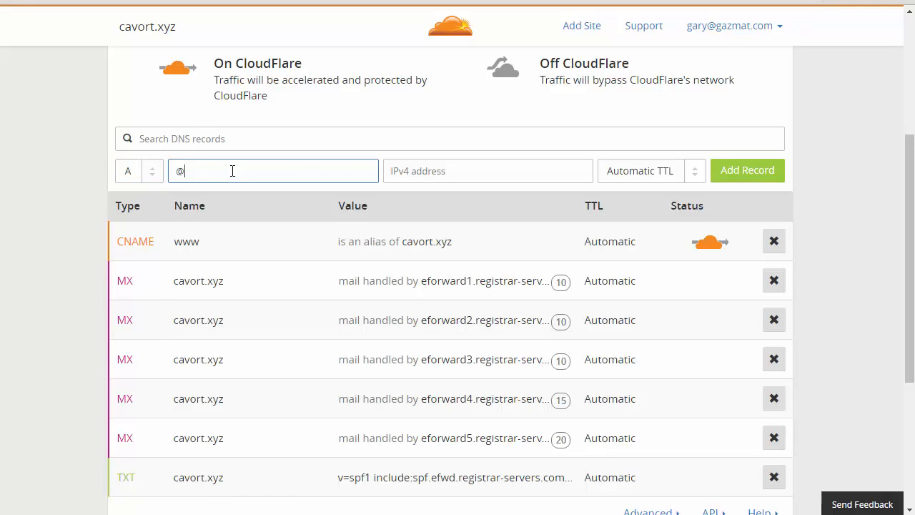
click(429, 176)
click(430, 180)
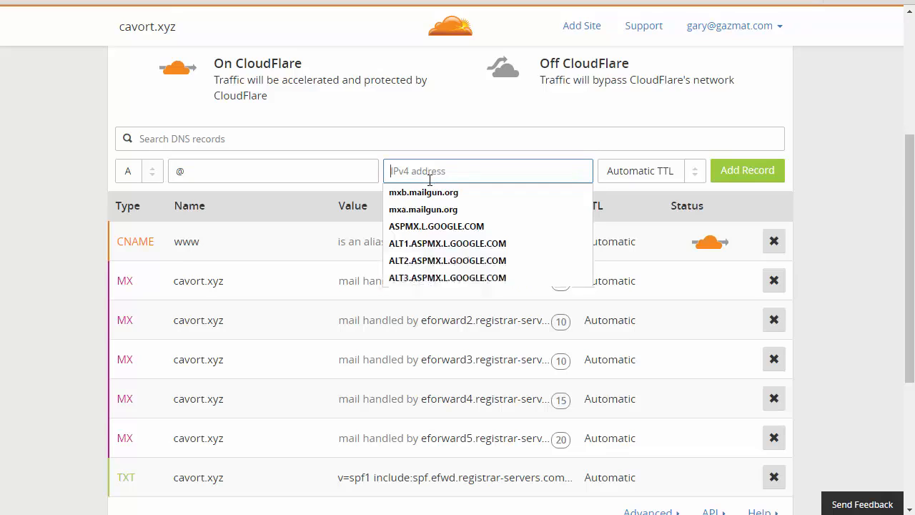
text(64.124.56.198)
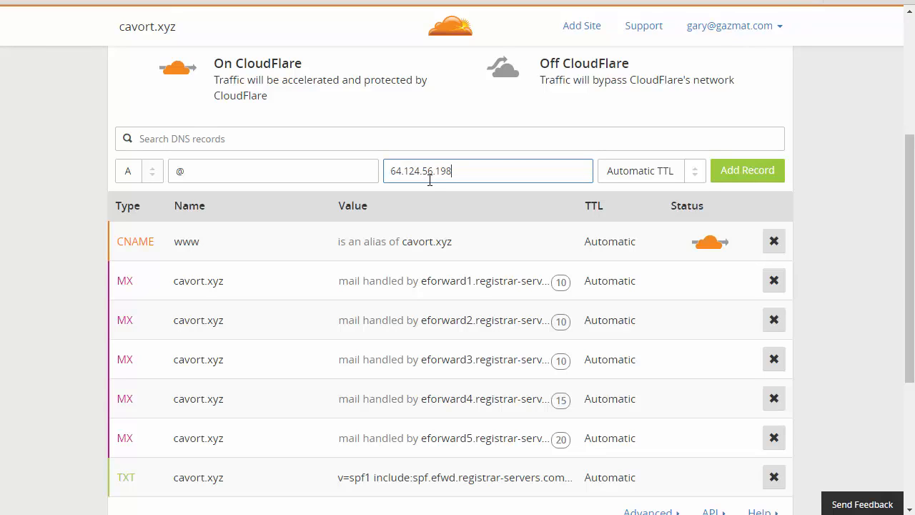
key(Tab)
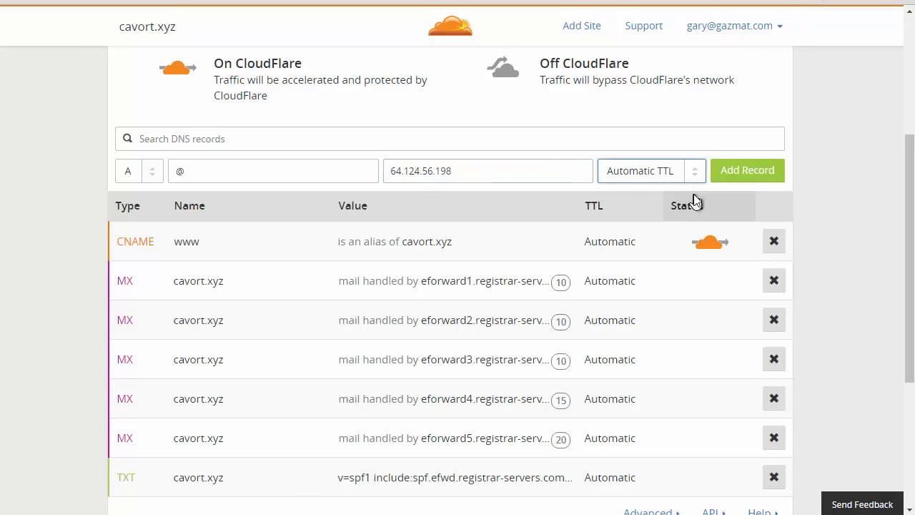
click(741, 179)
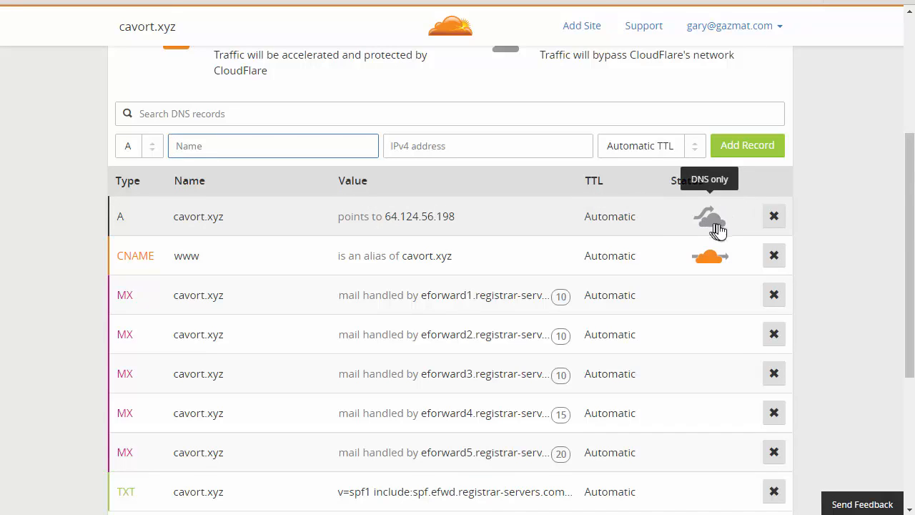
Turn on CloudFlare routing for the cavort.xyz A record and continue to the plan selection
click(717, 226)
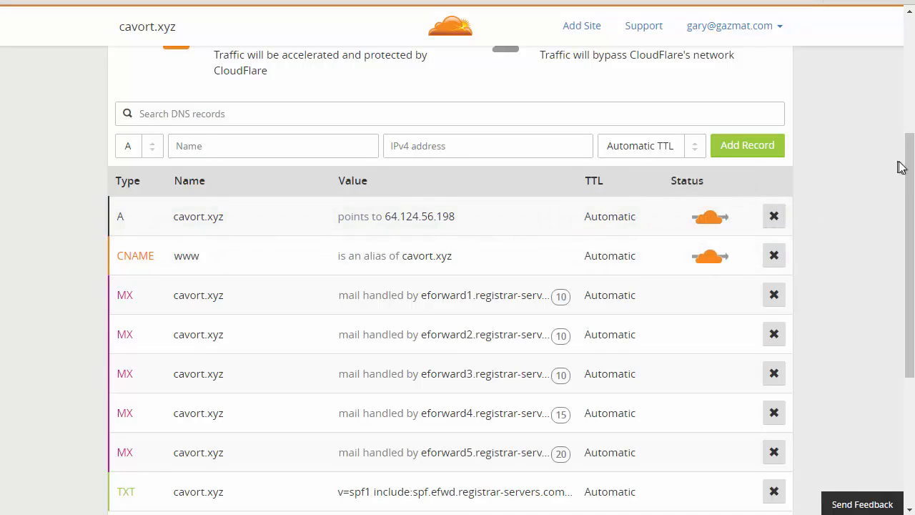
drag(906, 175, 886, 282)
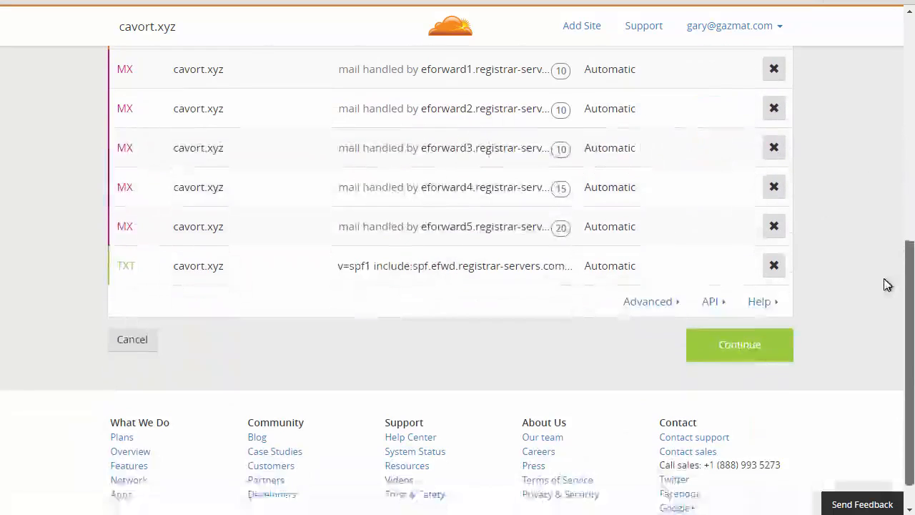
click(738, 347)
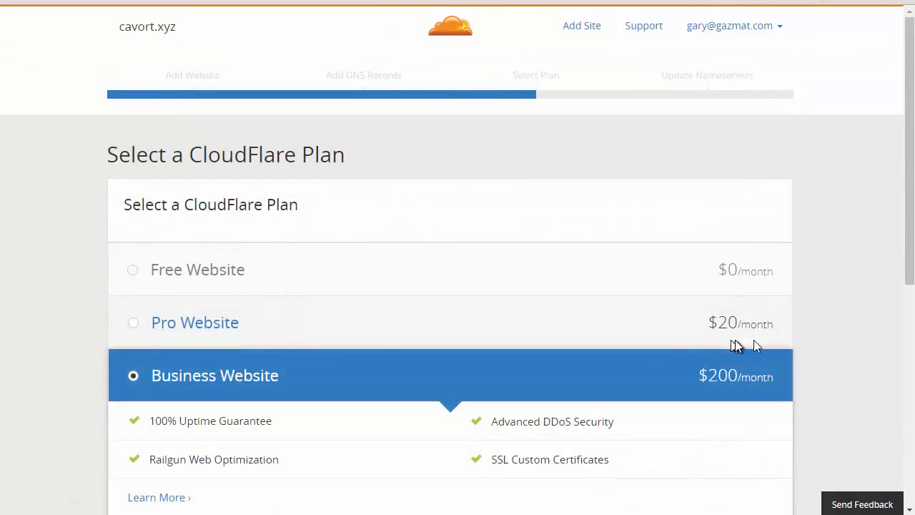
Choose the Free Website plan at $0/month and continue to the nameserver instructions
drag(908, 238, 906, 265)
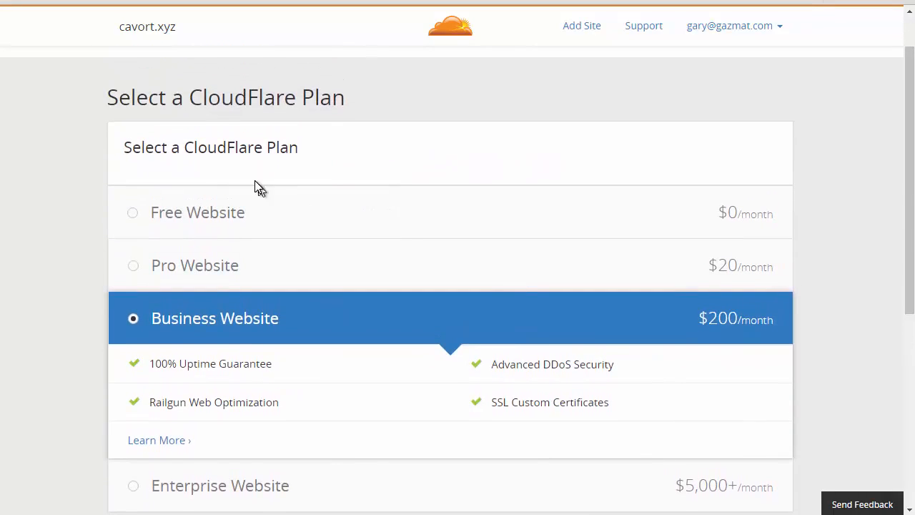
click(146, 215)
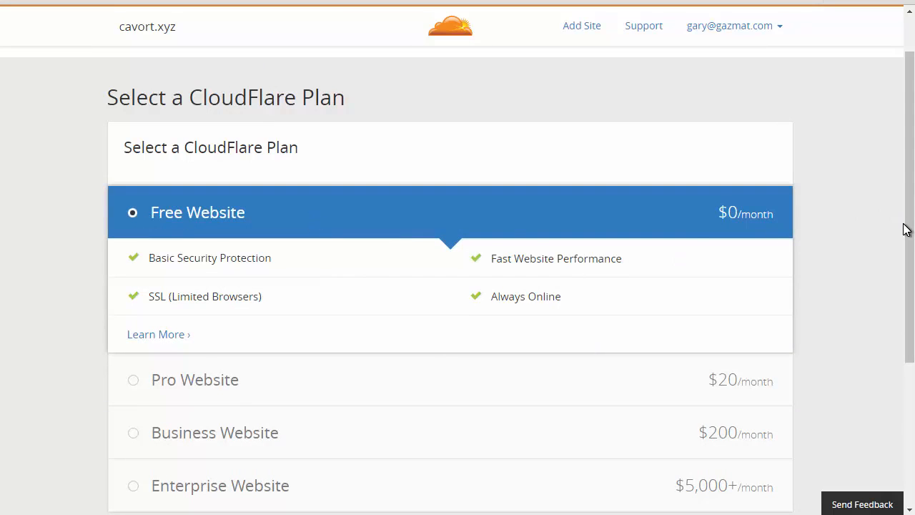
drag(909, 241, 903, 361)
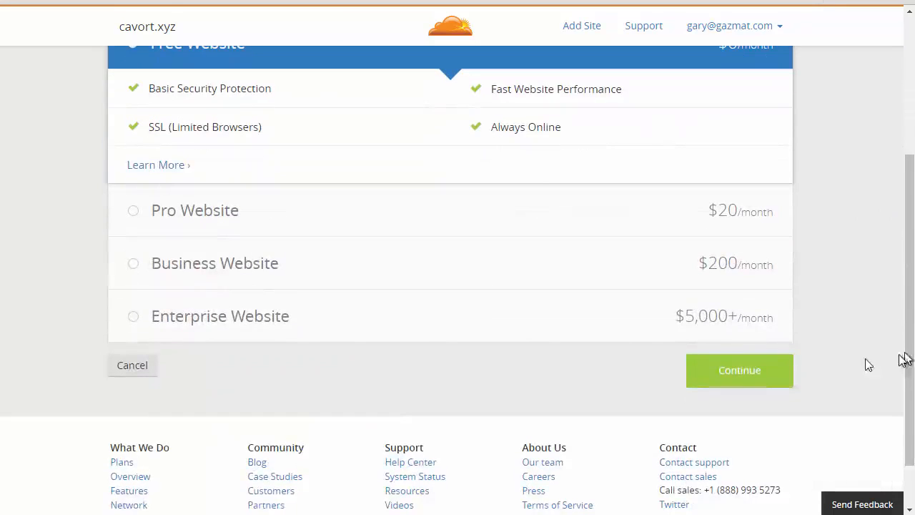
click(761, 377)
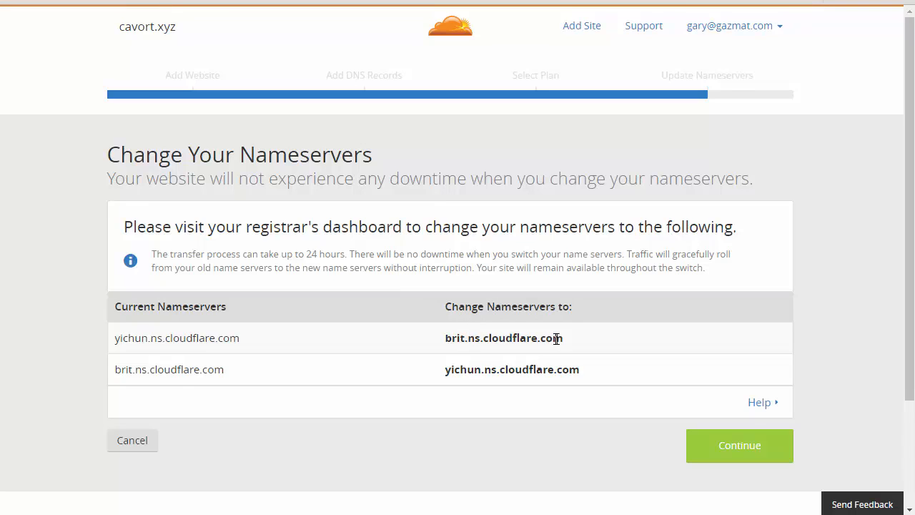
Copy the nameserver brit.ns.cloudflare.com, switch to Namecheap and set cavort.xyz to Custom DNS with it as the first nameserver
drag(561, 338, 449, 343)
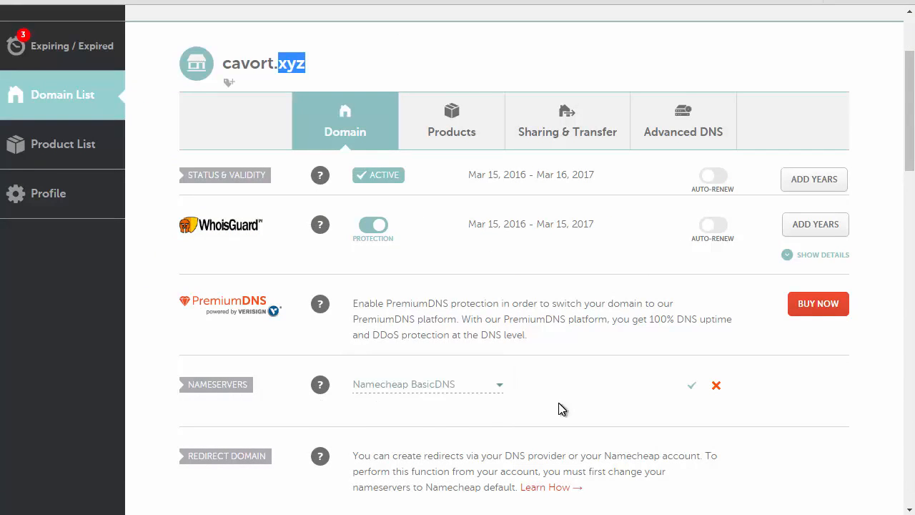
click(490, 391)
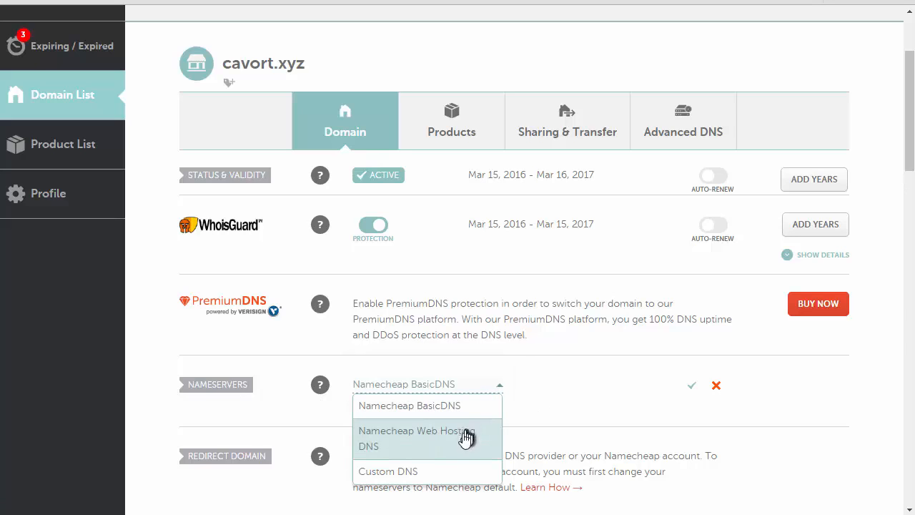
click(450, 472)
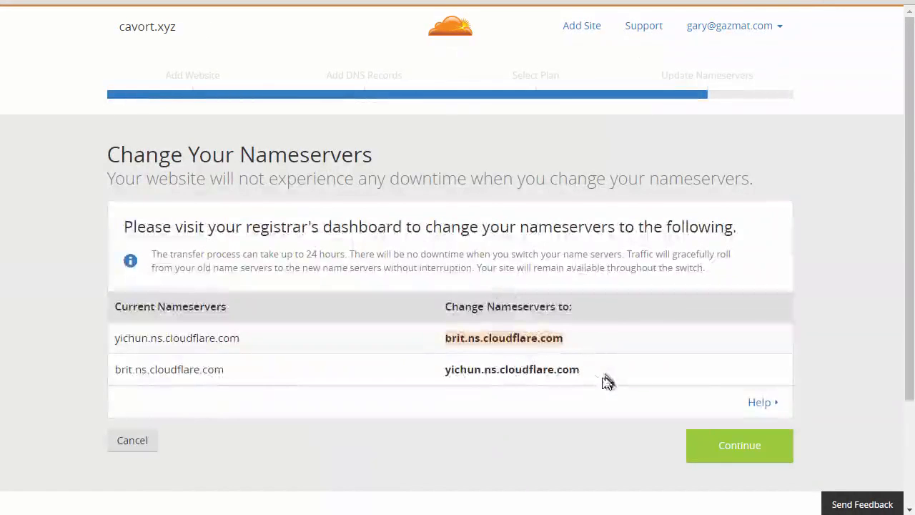
Copy yichun.ns.cloudflare.com from CloudFlare into the second nameserver field in Namecheap and remove the leading whitespace
drag(586, 369, 436, 366)
key(ctrl+c)
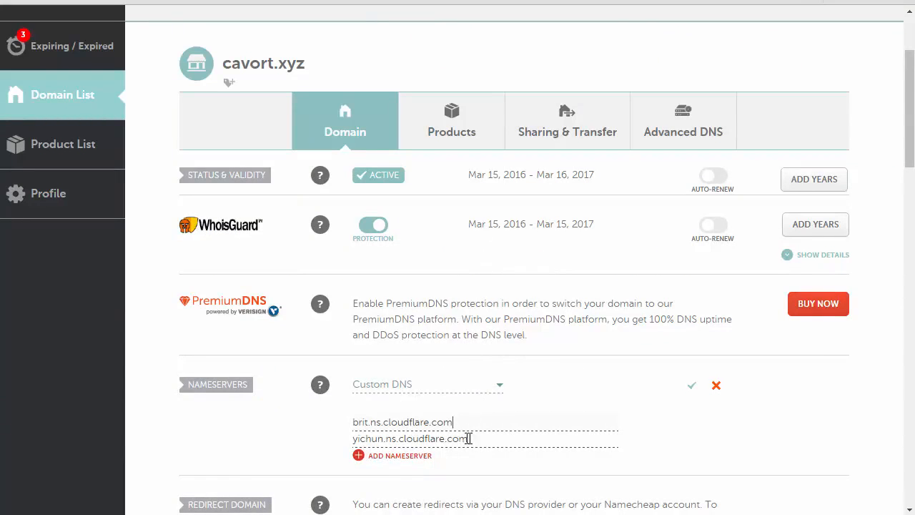
drag(470, 438, 348, 438)
key(ctrl+v)
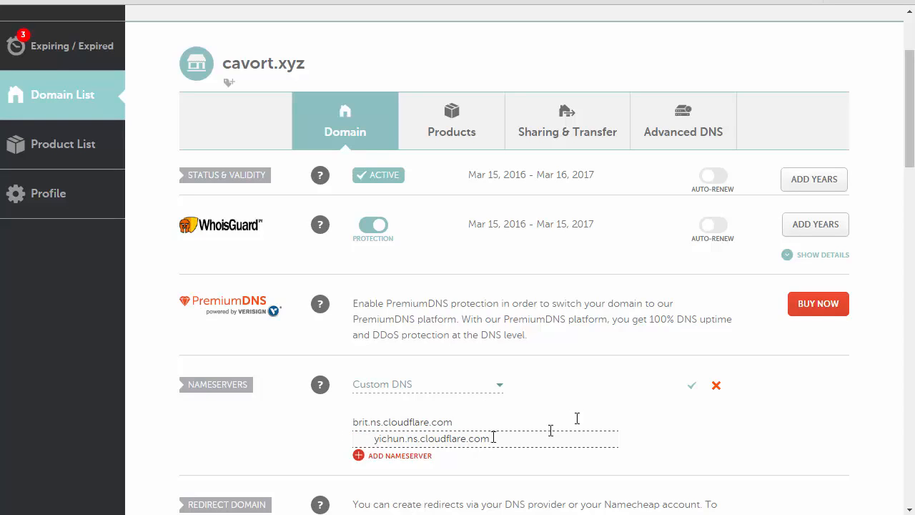
click(376, 438)
key(BackSpace)
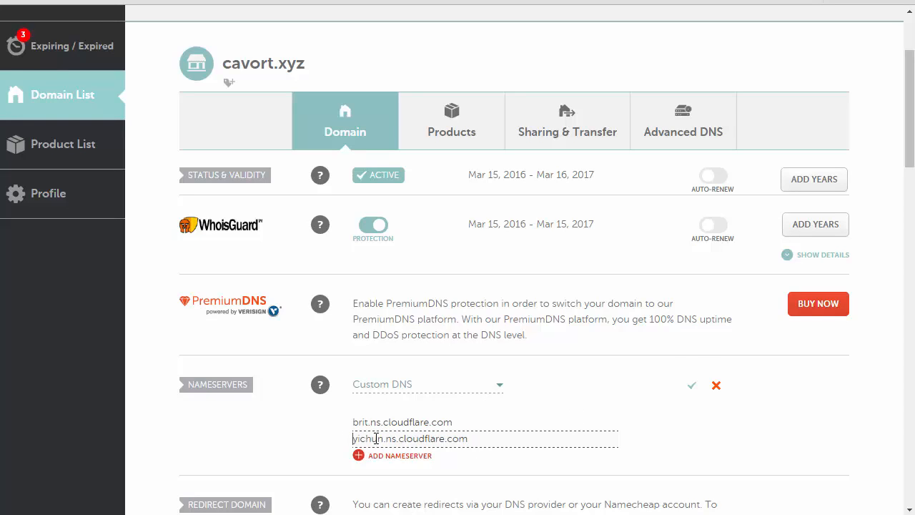
Save the custom nameservers for cavort.xyz in Namecheap, switch to CloudFlare and continue past the nameserver instructions to the site overview
click(692, 392)
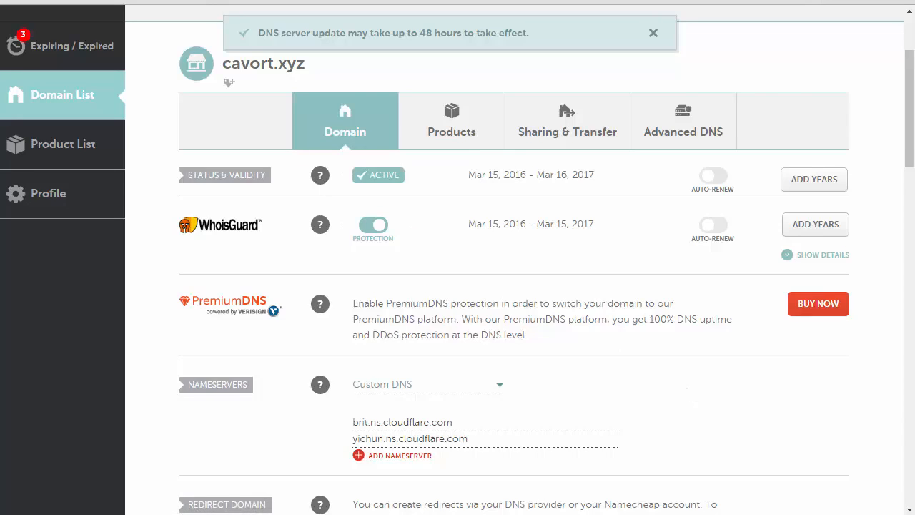
key(ctrl+Tab)
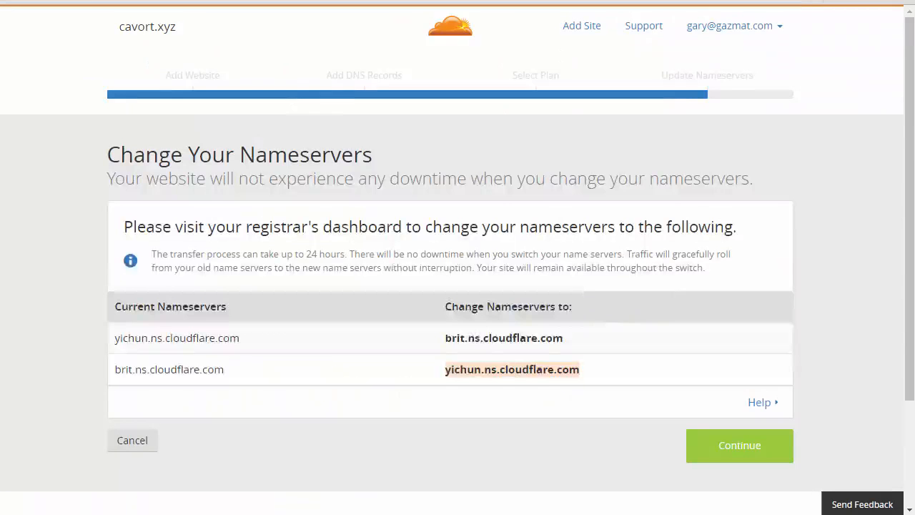
click(740, 455)
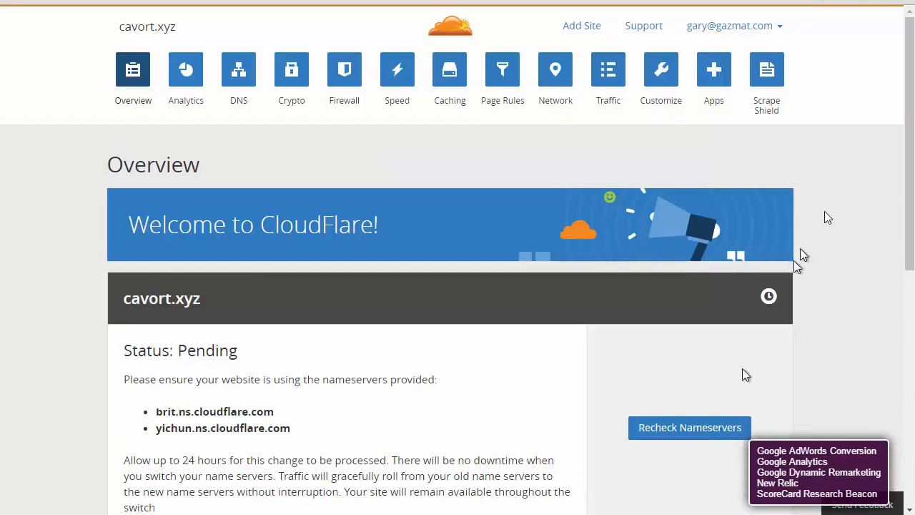
Recheck the nameservers for cavort.xyz in the CloudFlare overview and review the domain's status
drag(910, 169, 884, 221)
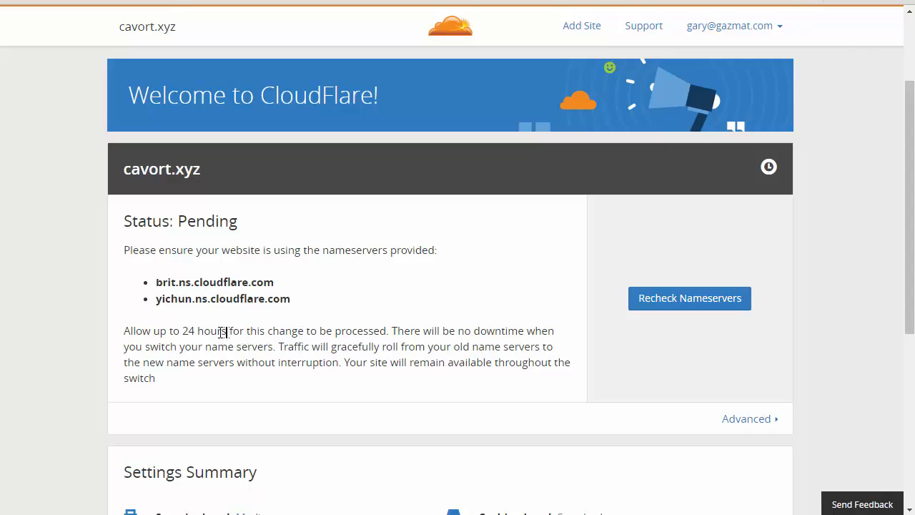
drag(226, 330, 127, 332)
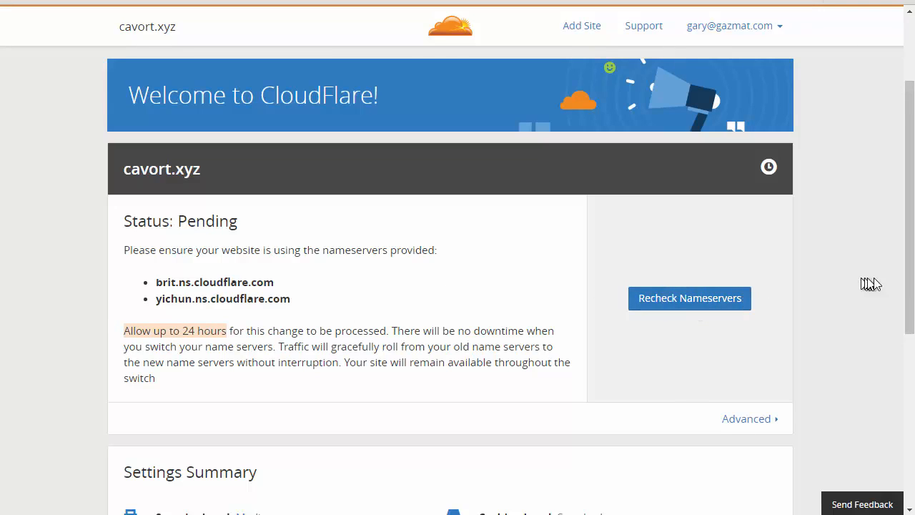
drag(910, 287, 907, 346)
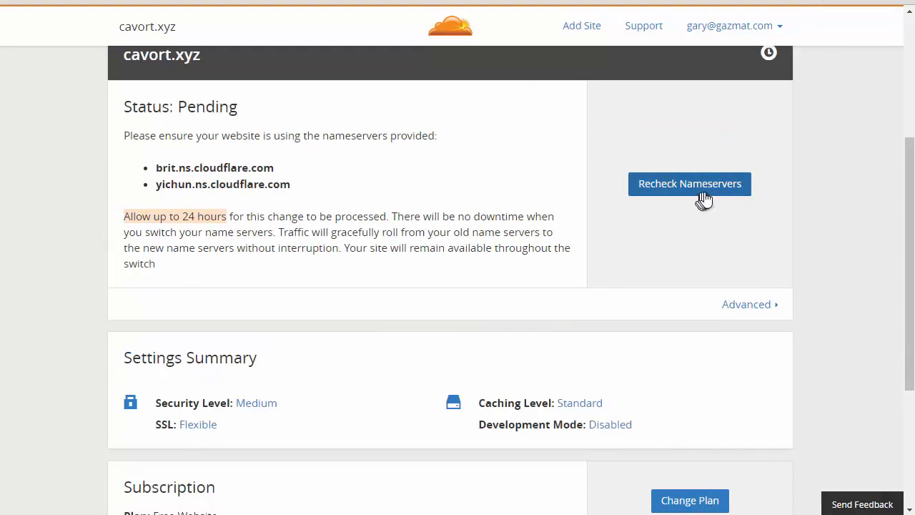
click(703, 192)
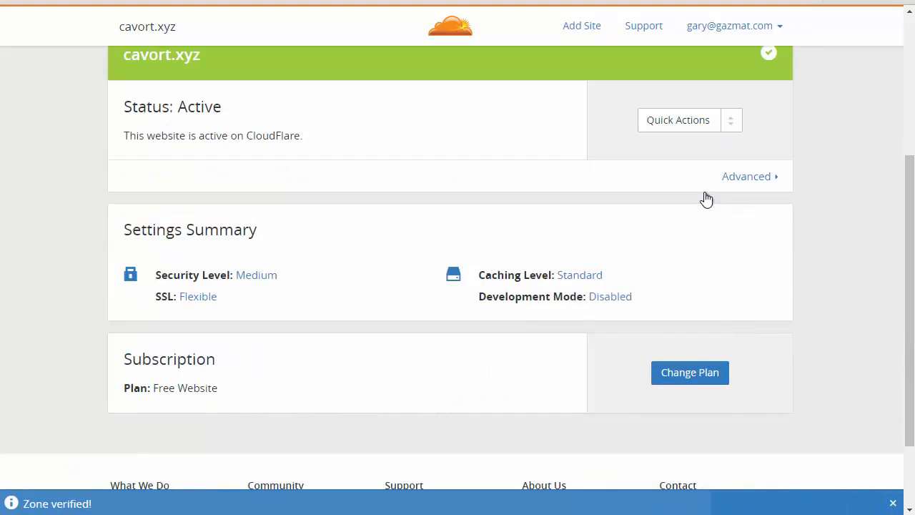
drag(910, 208, 902, 128)
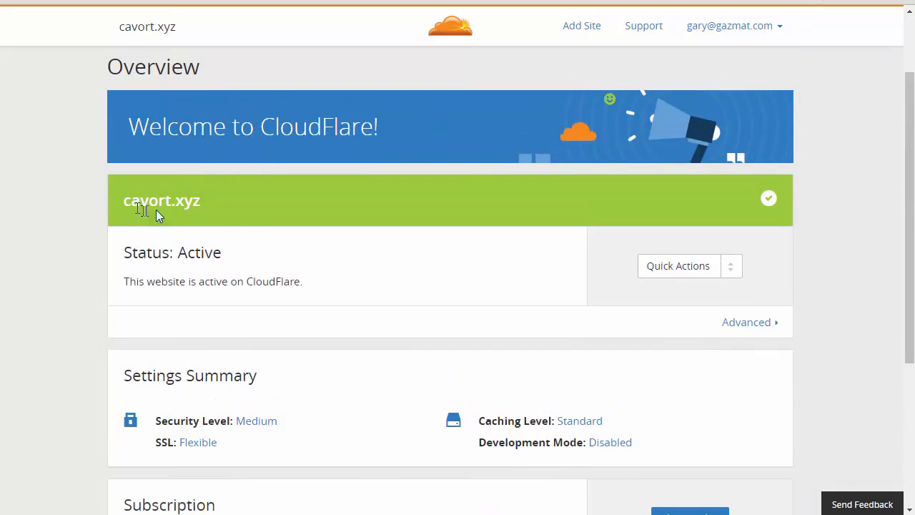
drag(201, 202, 120, 202)
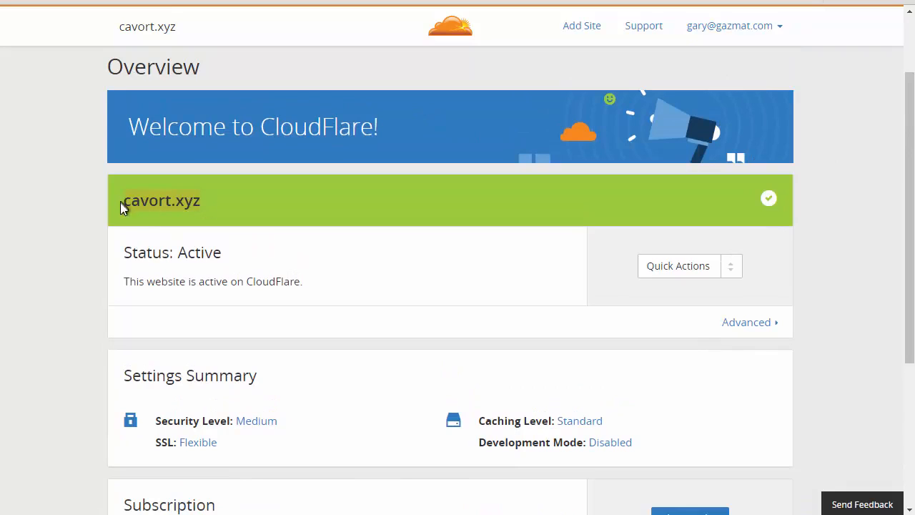